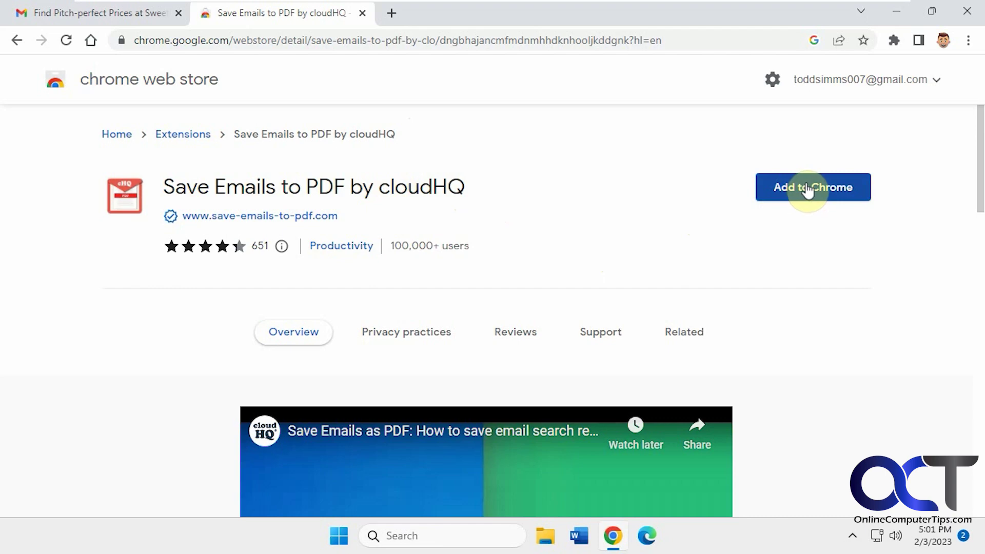
# Add the Save Emails to PDF by cloudHQ extension to Chrome and confirm the installation
pyautogui.click(813, 194)
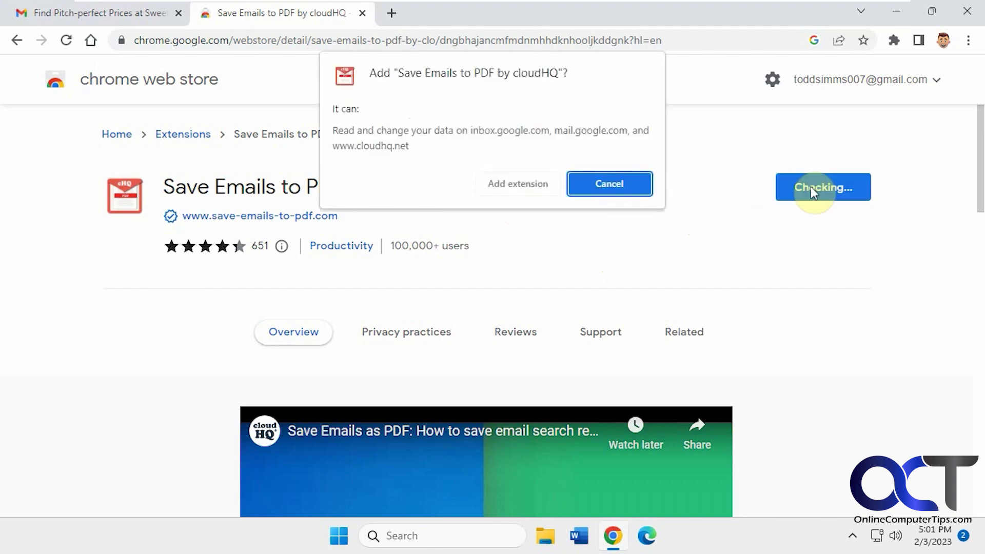
pyautogui.click(530, 190)
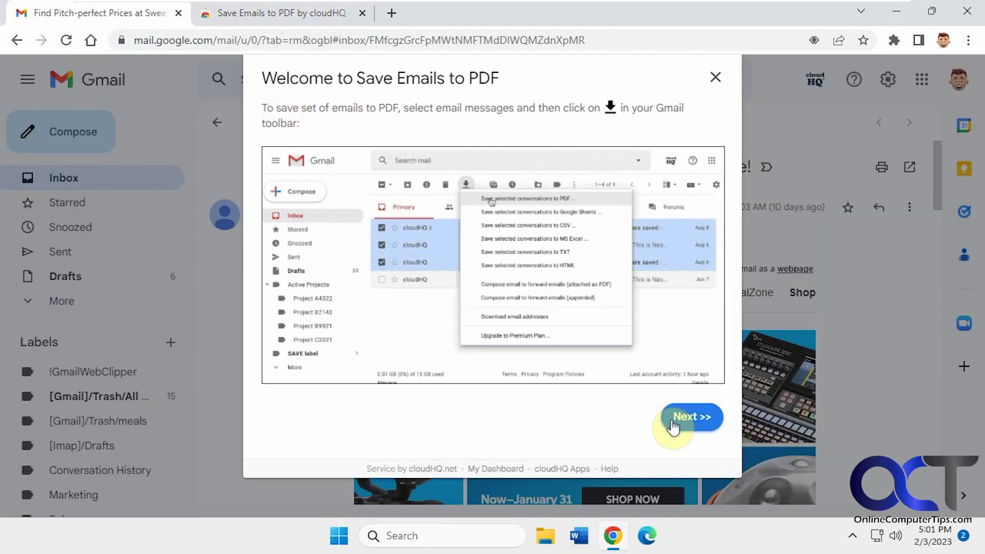
# Close the Welcome to Save Emails to PDF dialog covering the Sweetwater January Clearance email
pyautogui.click(715, 78)
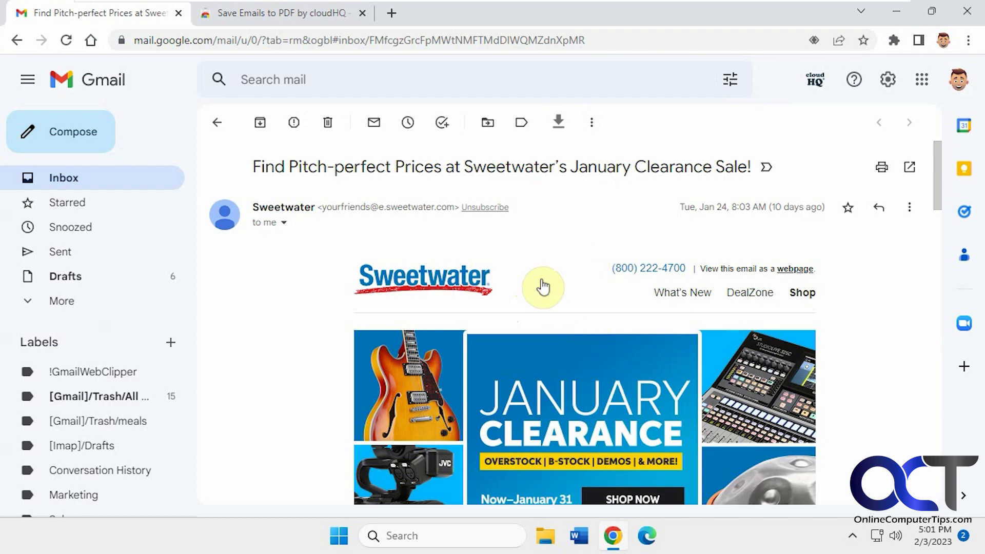
# Save the Sweetwater clearance email as a PDF and open it from the Downloads folder
pyautogui.click(558, 124)
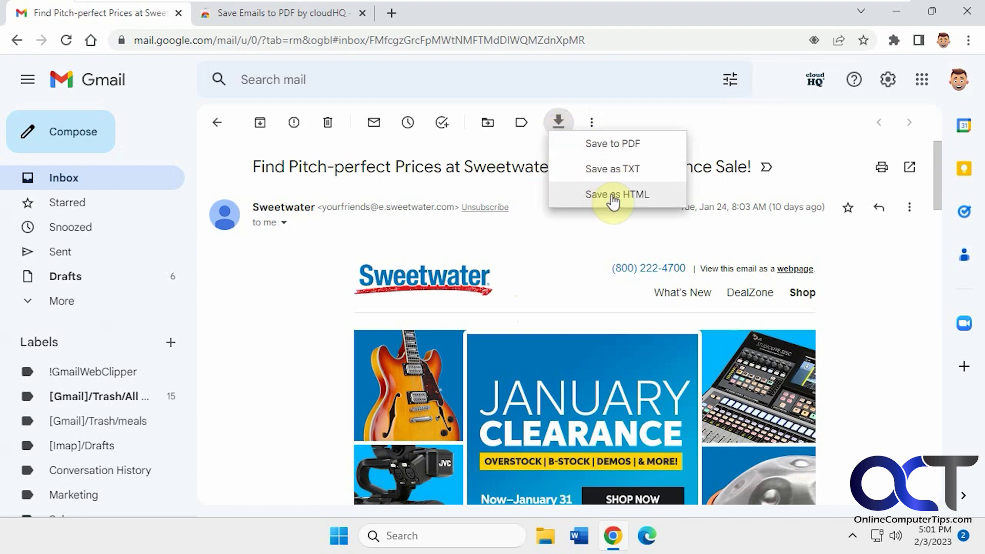
pyautogui.click(602, 149)
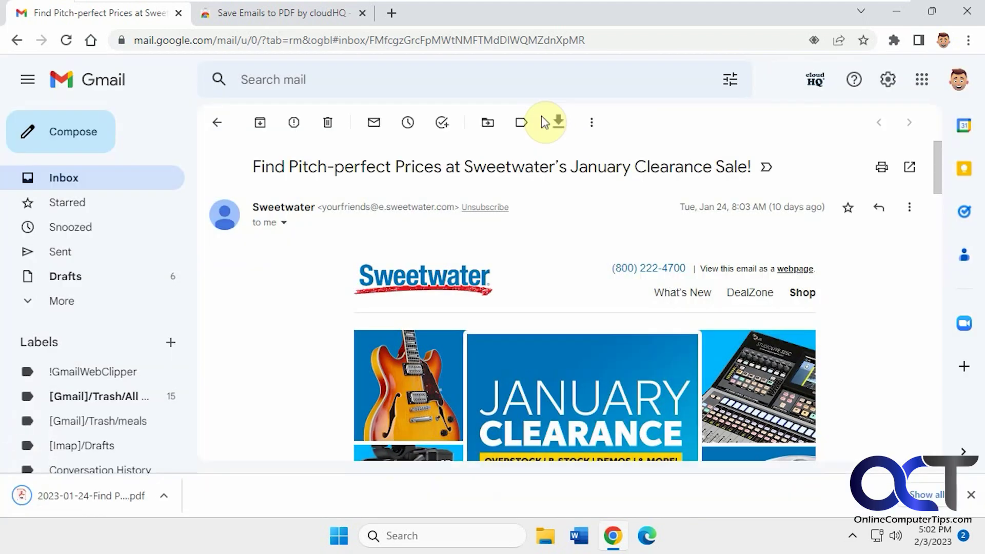
pyautogui.click(543, 543)
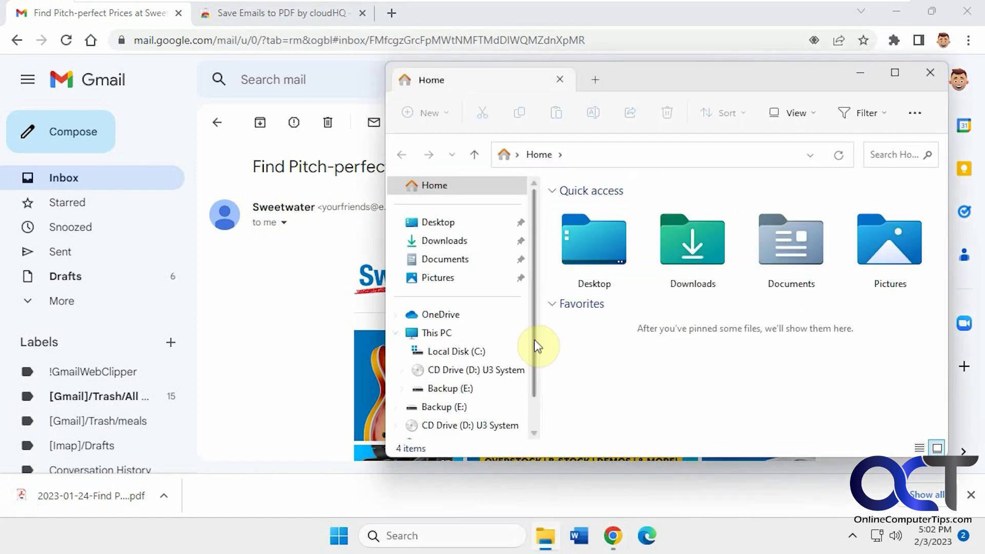
pyautogui.click(511, 245)
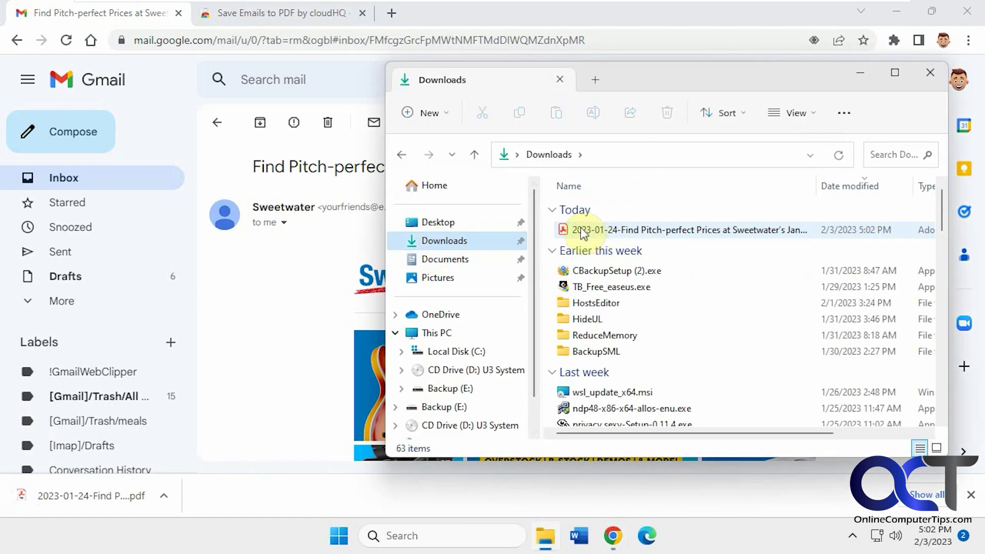
pyautogui.doubleClick(583, 233)
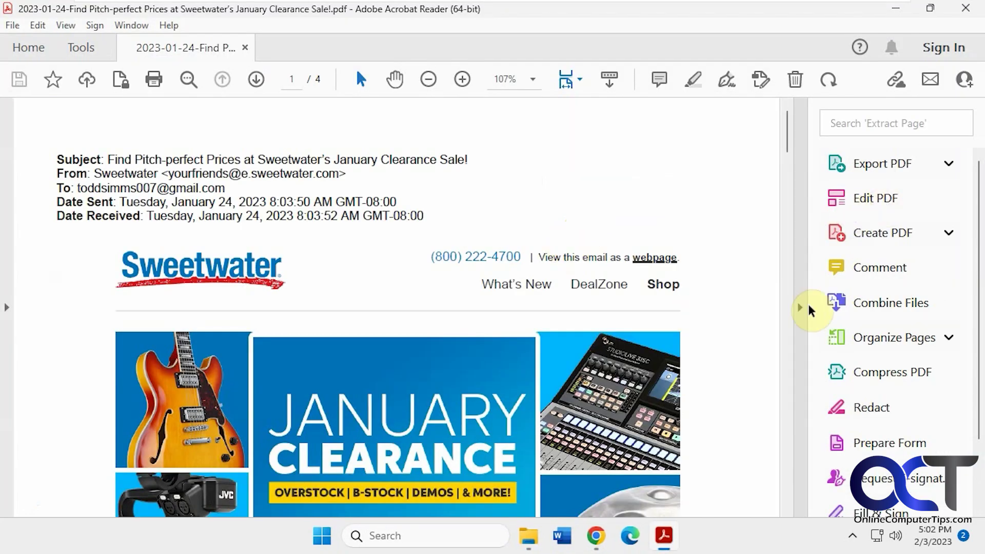
# Hide the Tools pane, scroll through the four PDF pages, then close Acrobat Reader
pyautogui.click(801, 308)
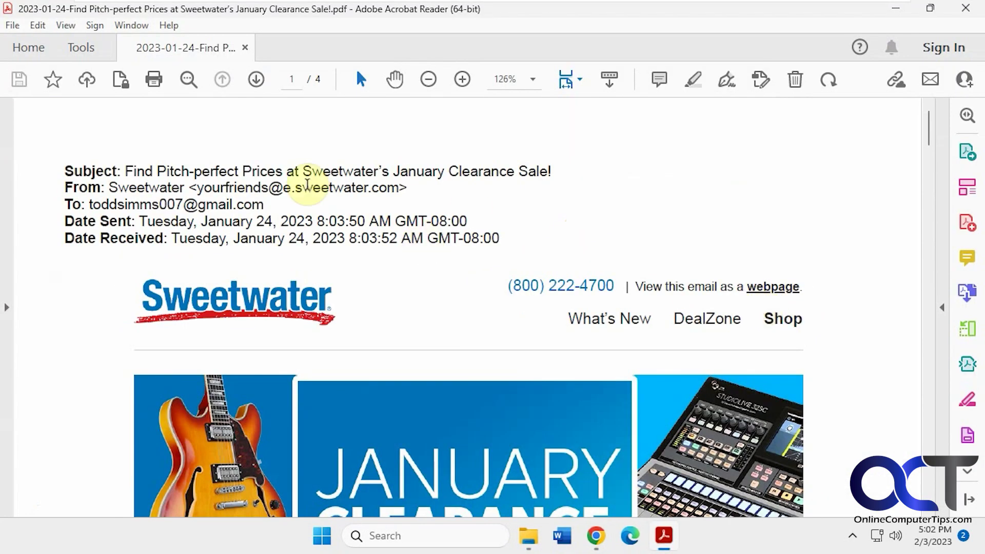
pyautogui.scroll(-12, 576, 279)
pyautogui.scroll(-1, 591, 305)
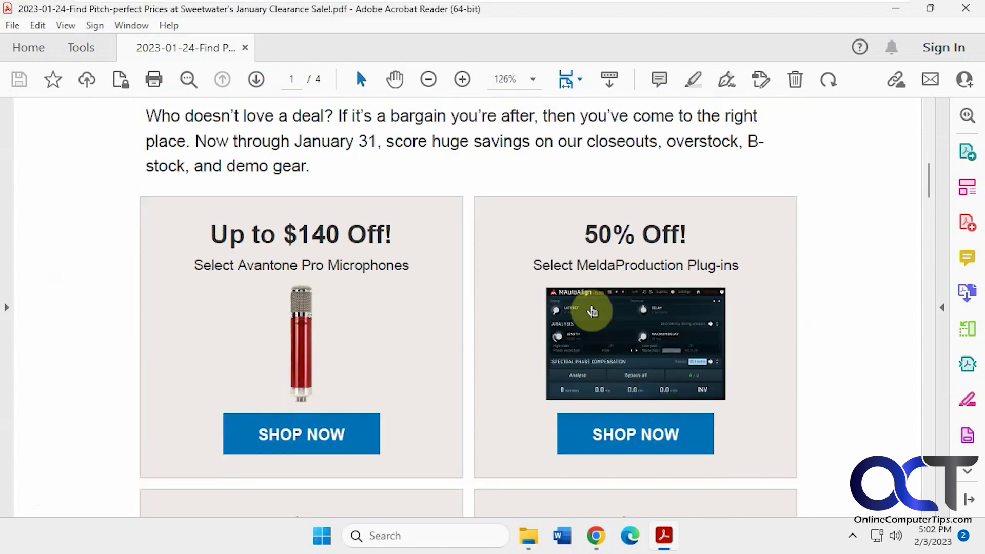
pyautogui.scroll(-1, 592, 317)
pyautogui.scroll(-10, 591, 318)
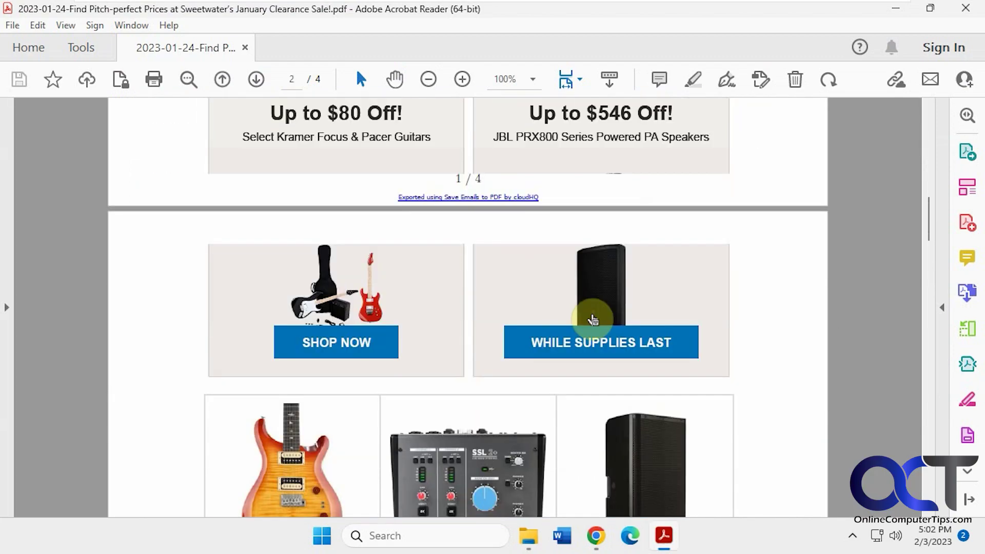
pyautogui.scroll(1, 485, 212)
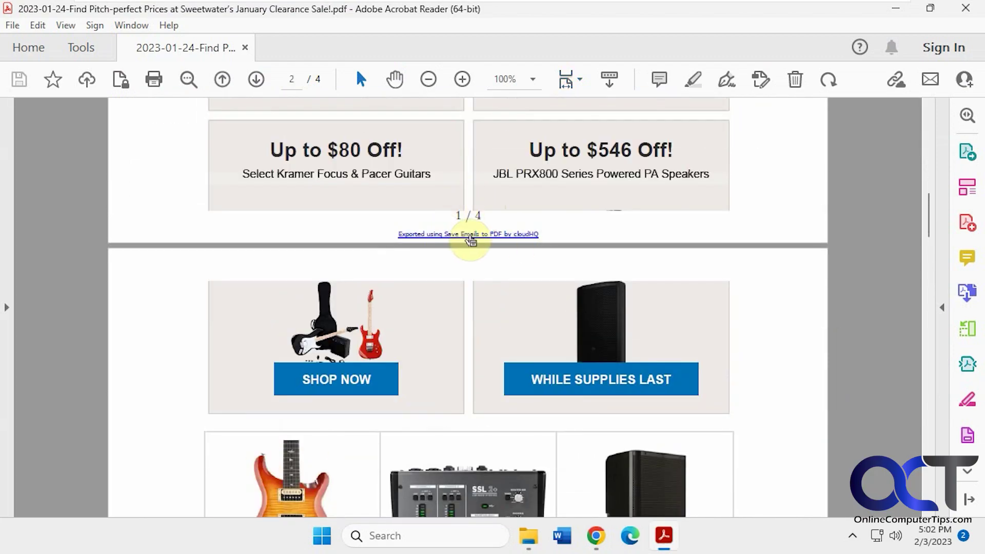
pyautogui.scroll(-15, 526, 282)
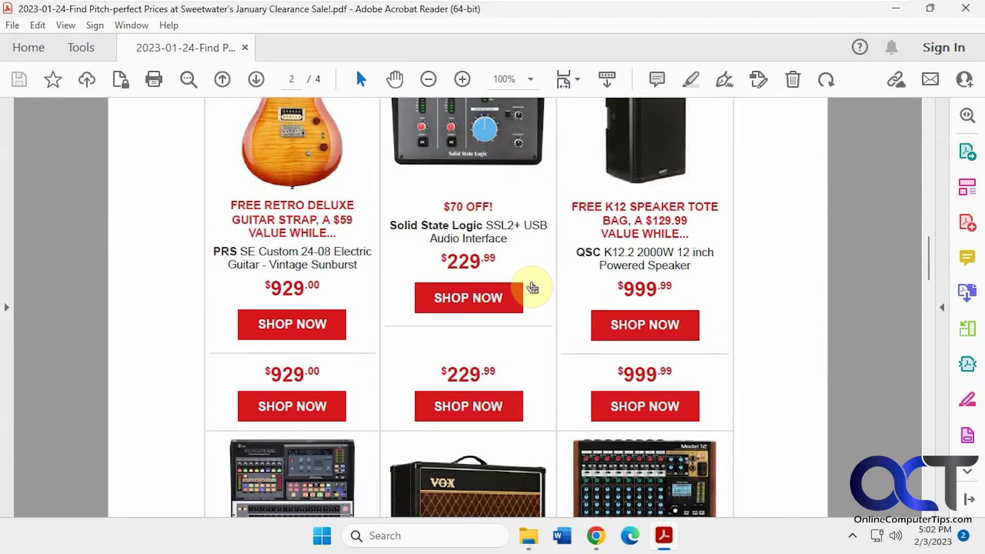
pyautogui.scroll(-3, 539, 289)
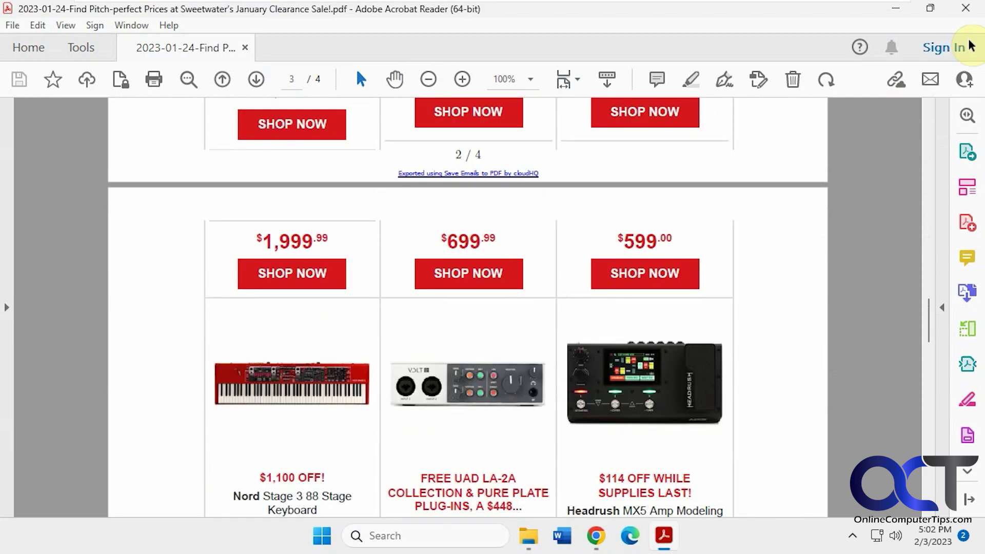
pyautogui.click(966, 7)
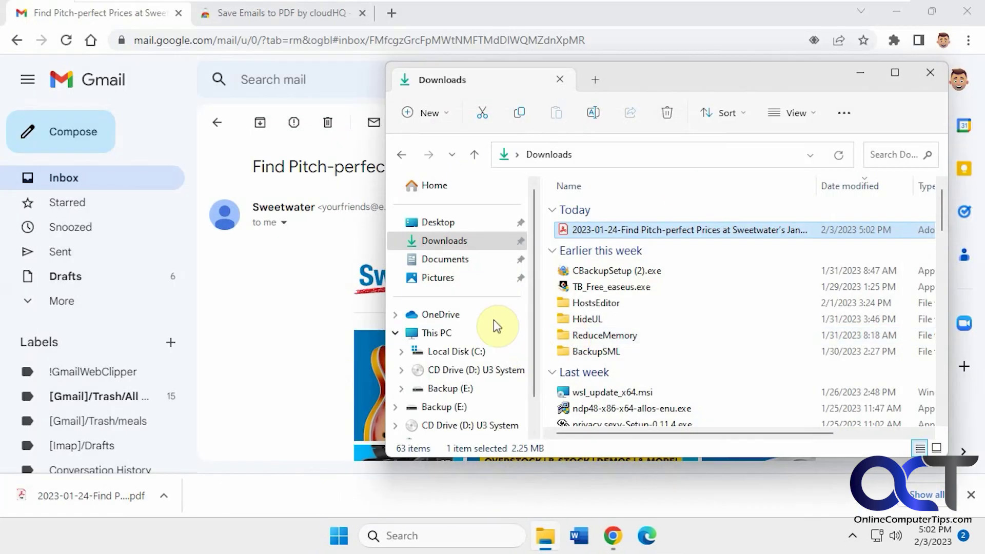
# Open the Save Emails default settings page from Gmail's cloudHQ apps menu
pyautogui.click(309, 288)
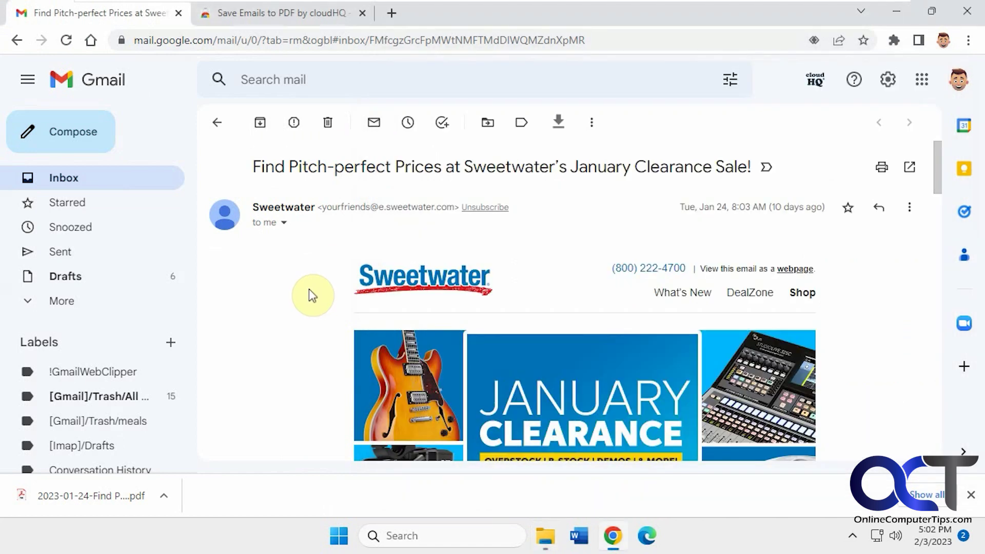
pyautogui.click(815, 79)
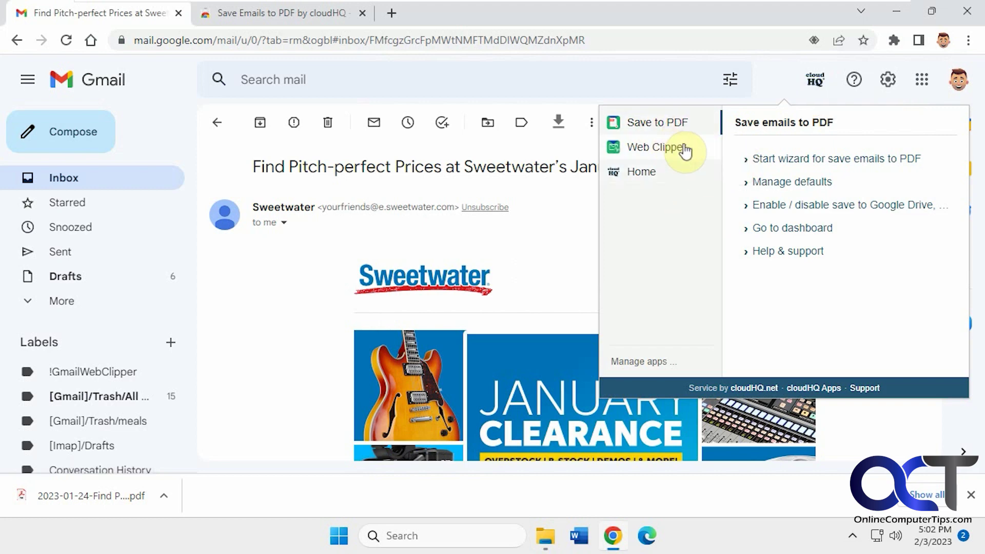
pyautogui.click(796, 182)
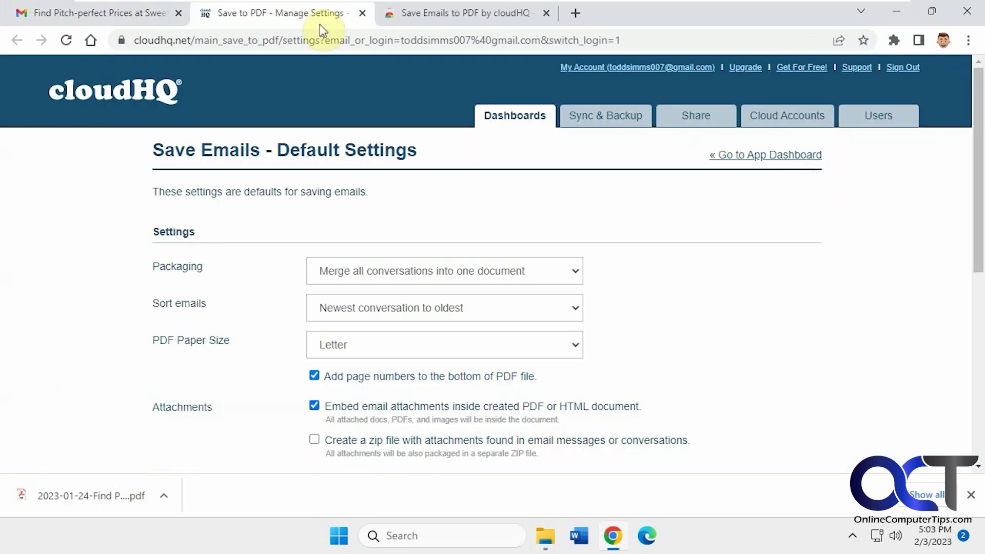
# Keep merged packaging, newest-to-oldest sorting and Letter paper size in the Save Emails settings
pyautogui.click(147, 15)
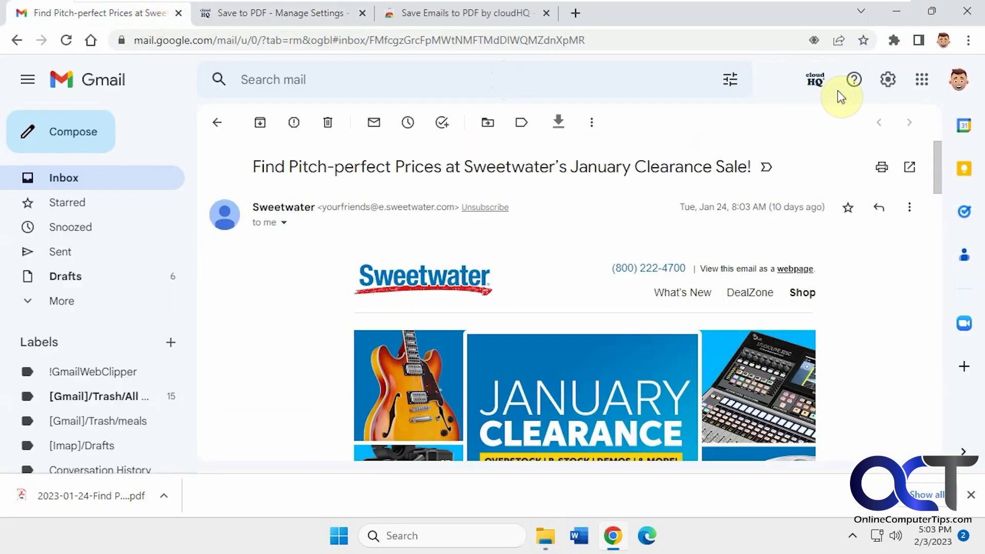
pyautogui.click(283, 19)
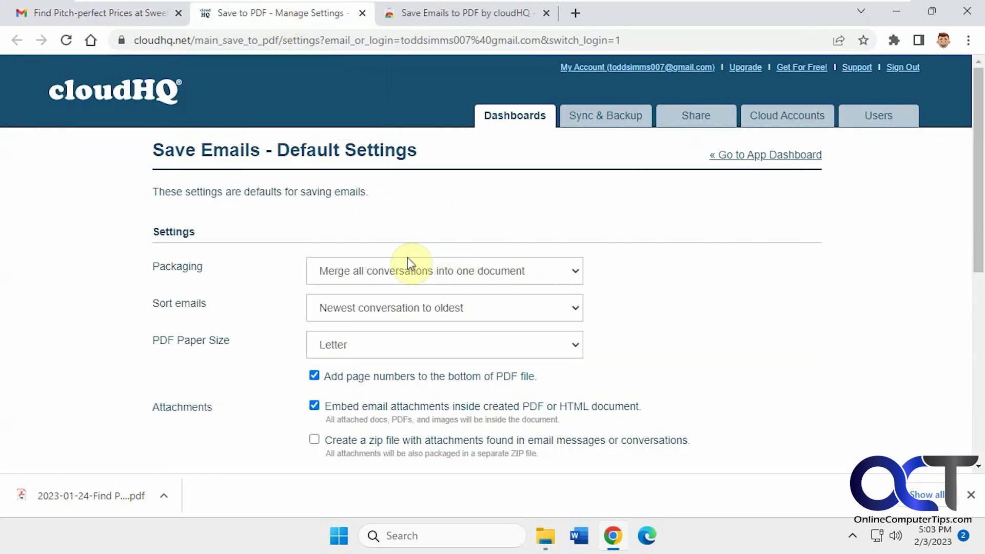
pyautogui.click(565, 276)
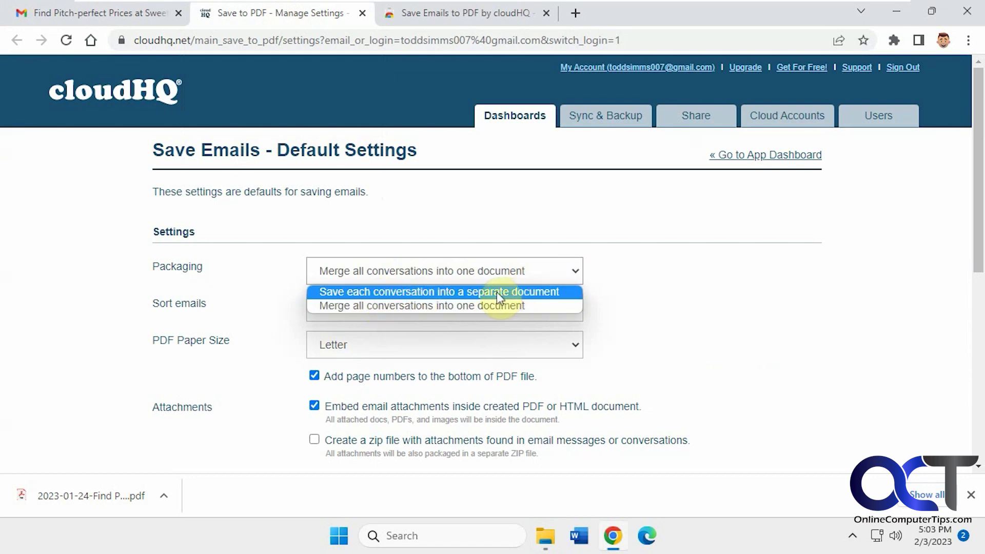
pyautogui.click(628, 291)
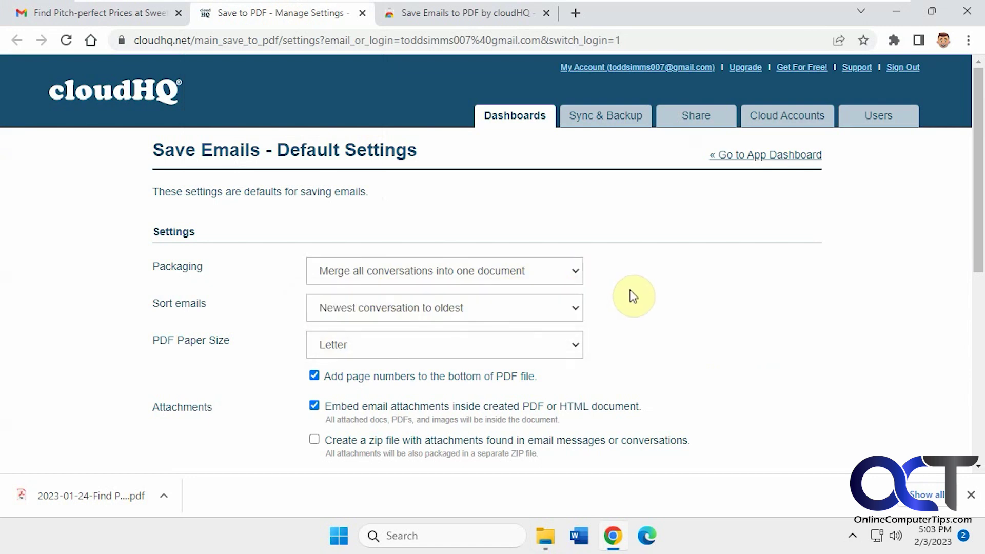
pyautogui.click(577, 311)
pyautogui.click(594, 307)
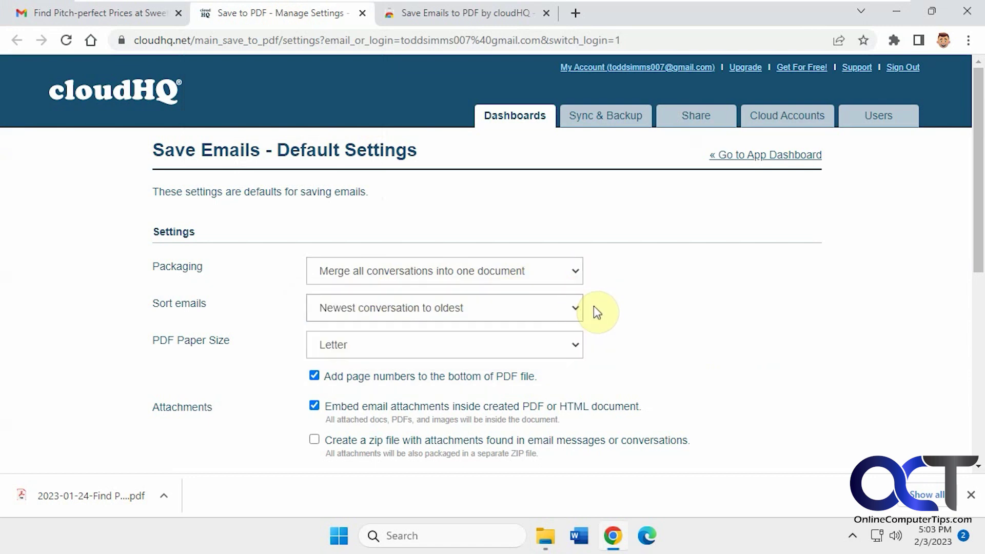
pyautogui.click(579, 344)
pyautogui.click(574, 341)
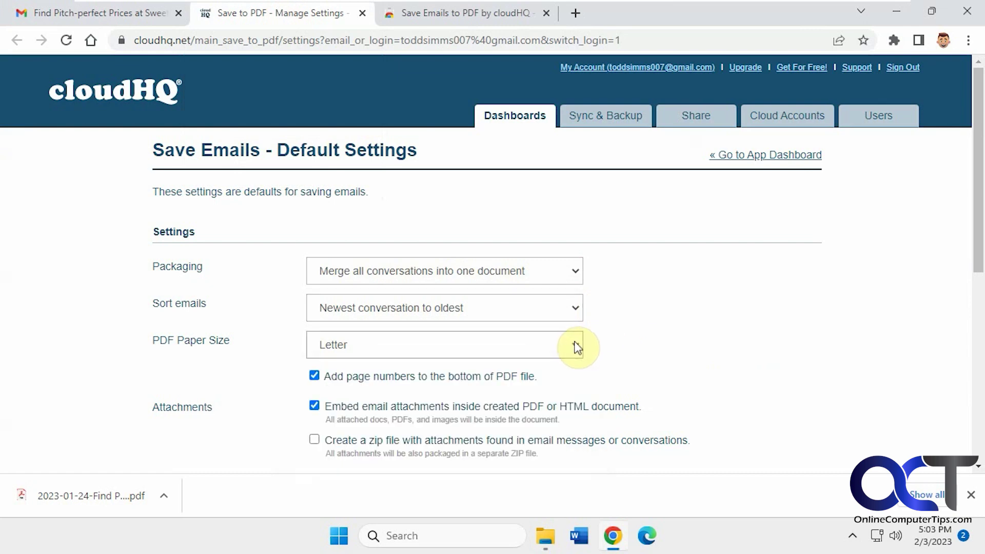
# Scroll through the remaining settings, then return to the Save Emails app dashboard
pyautogui.scroll(-3, 635, 334)
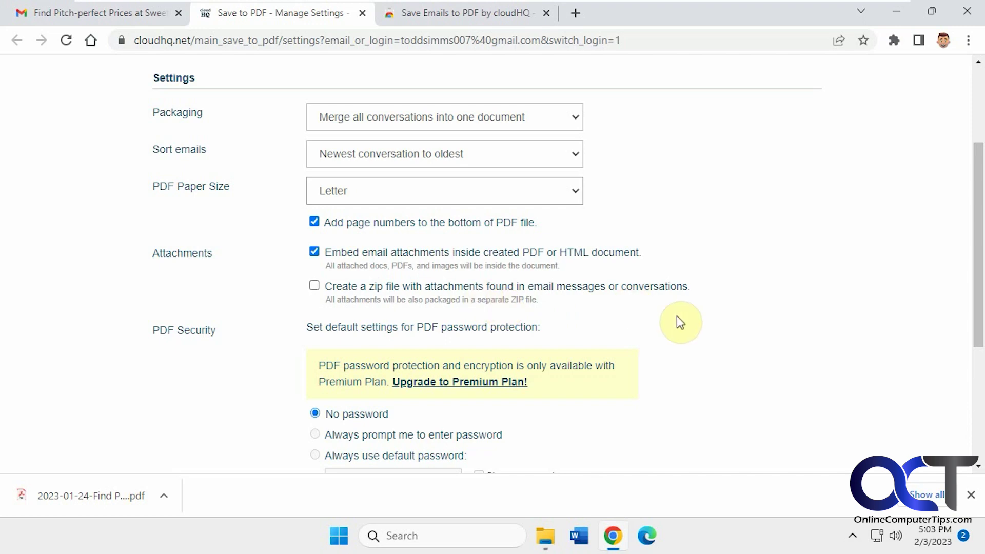
pyautogui.scroll(-2, 678, 317)
pyautogui.scroll(-3, 682, 319)
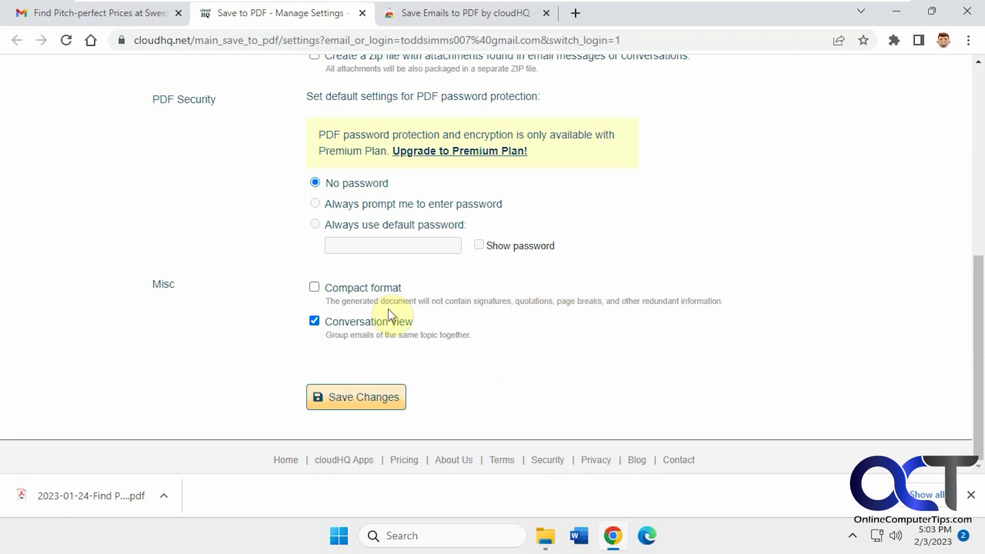
pyautogui.scroll(8, 528, 362)
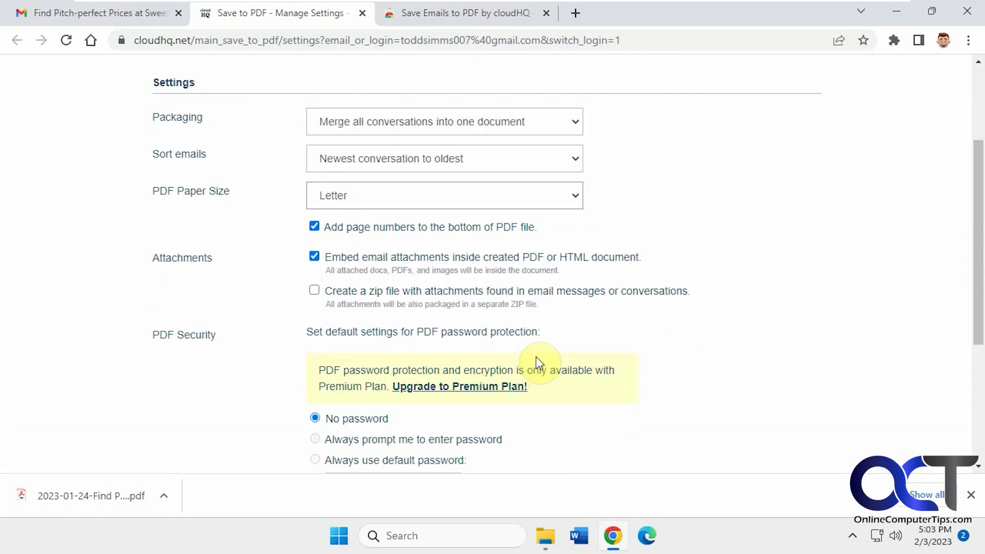
pyautogui.click(772, 155)
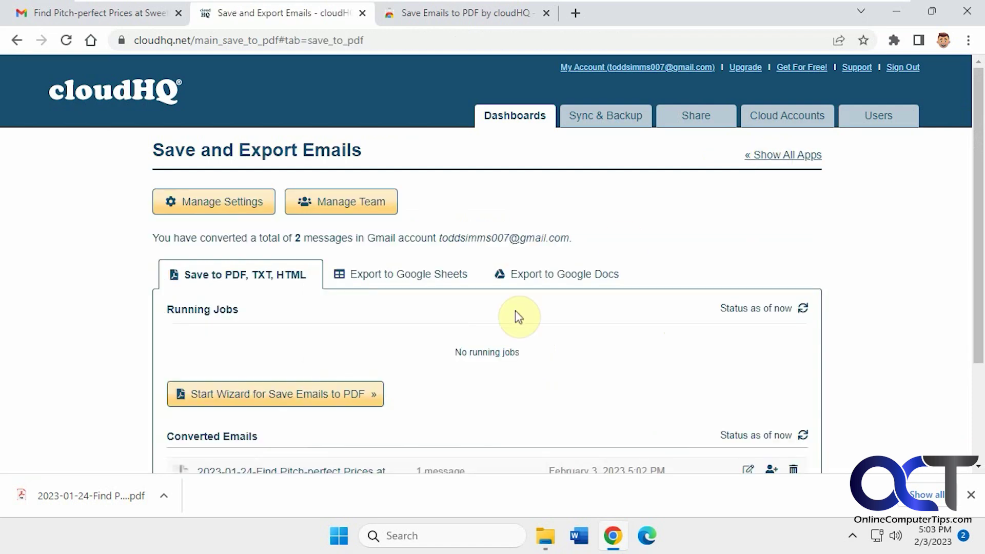
# Review the two Converted Emails on the dashboard, then show all installed cloudHQ apps
pyautogui.scroll(-1, 595, 323)
pyautogui.scroll(-3, 595, 323)
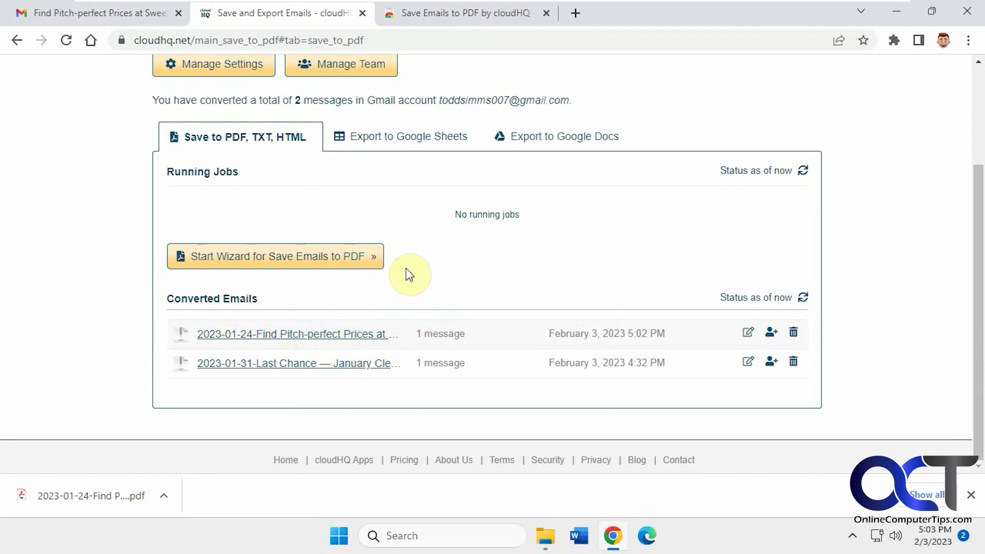
pyautogui.scroll(1, 488, 279)
pyautogui.scroll(3, 488, 280)
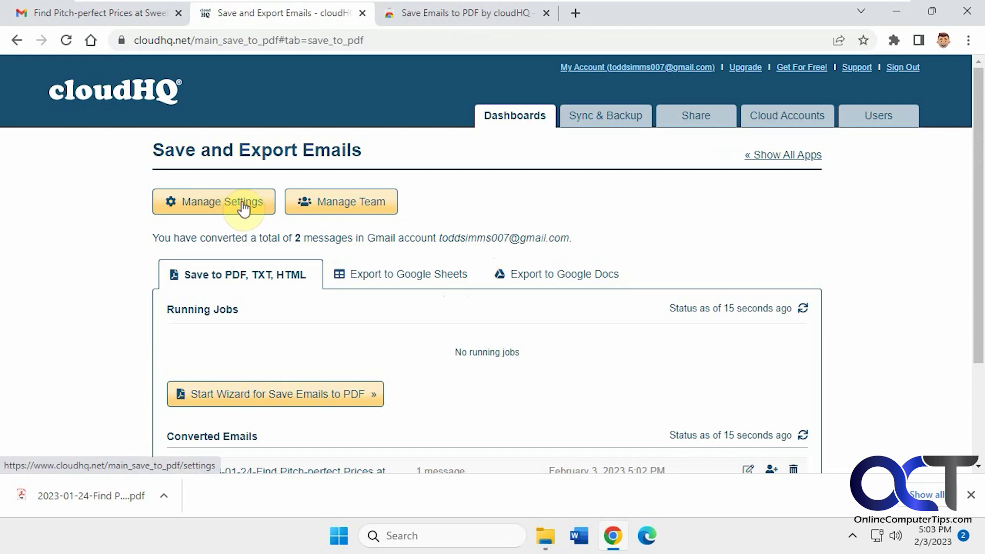
pyautogui.click(791, 156)
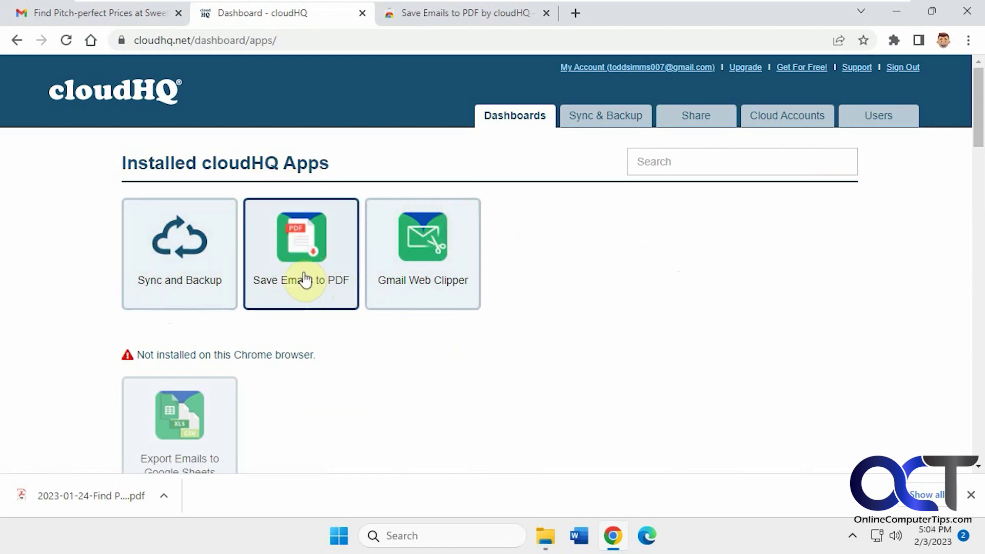
# Scroll through the installed and available cloudHQ app tiles and close the downloads bar
pyautogui.scroll(-3, 465, 359)
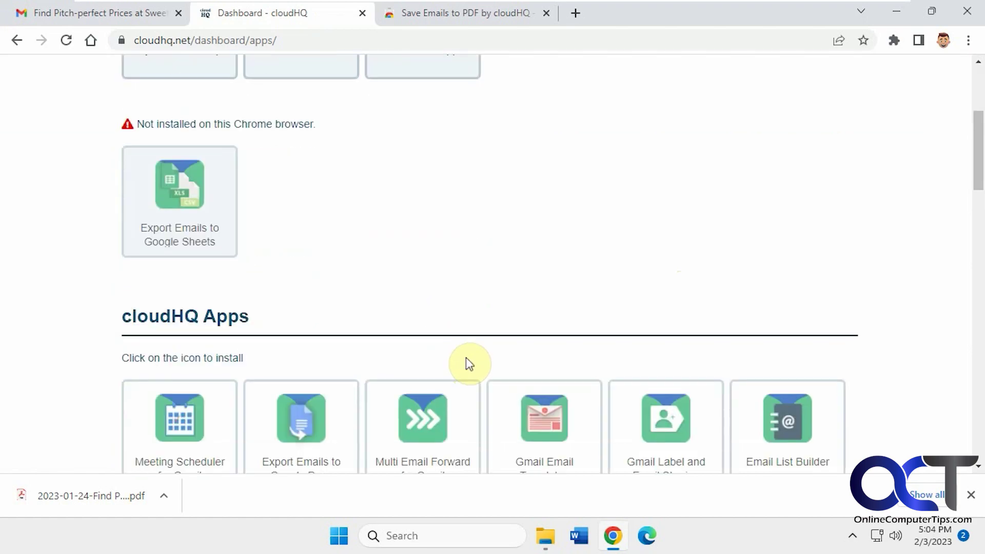
pyautogui.scroll(-15, 466, 359)
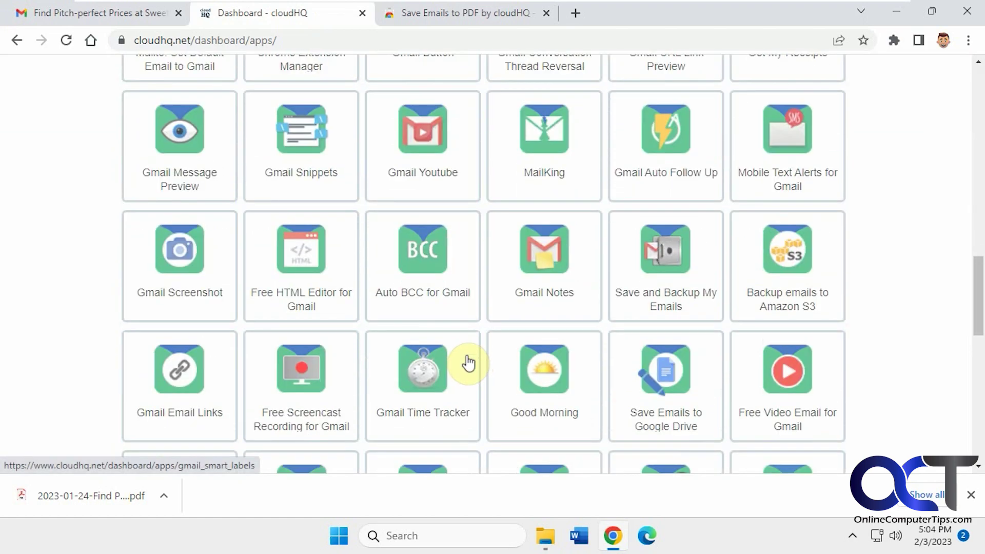
pyautogui.scroll(-10, 468, 363)
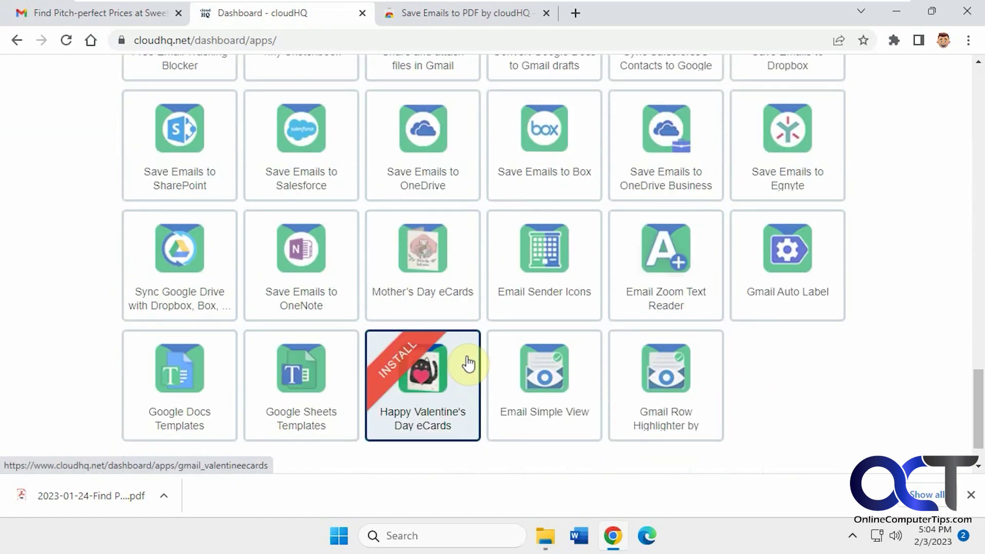
pyautogui.scroll(10, 467, 363)
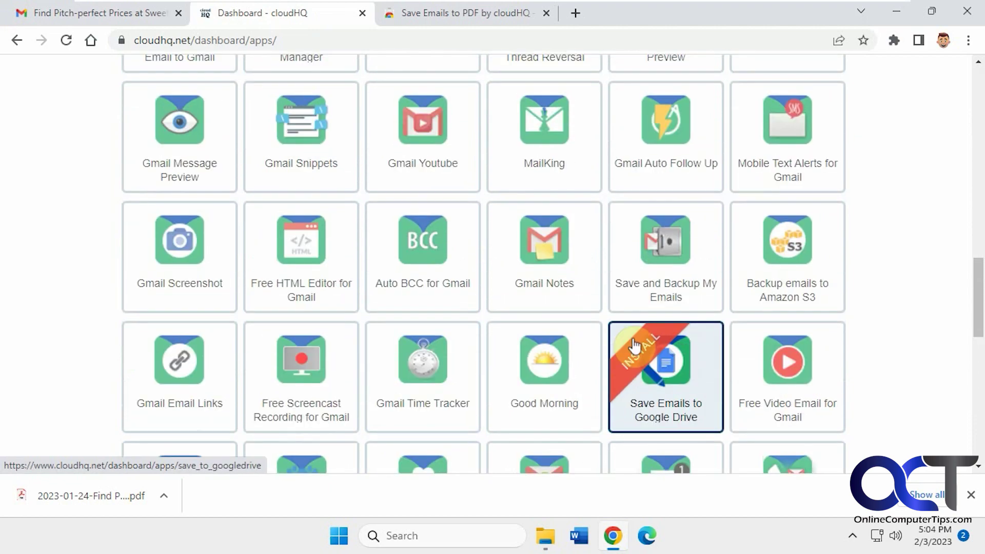
pyautogui.scroll(8, 636, 346)
pyautogui.click(971, 494)
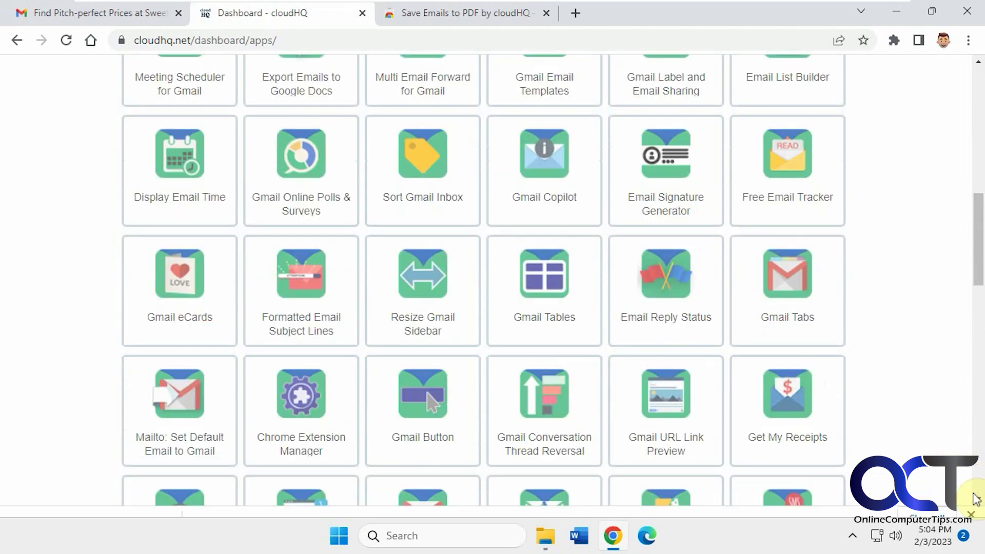
pyautogui.scroll(10, 898, 404)
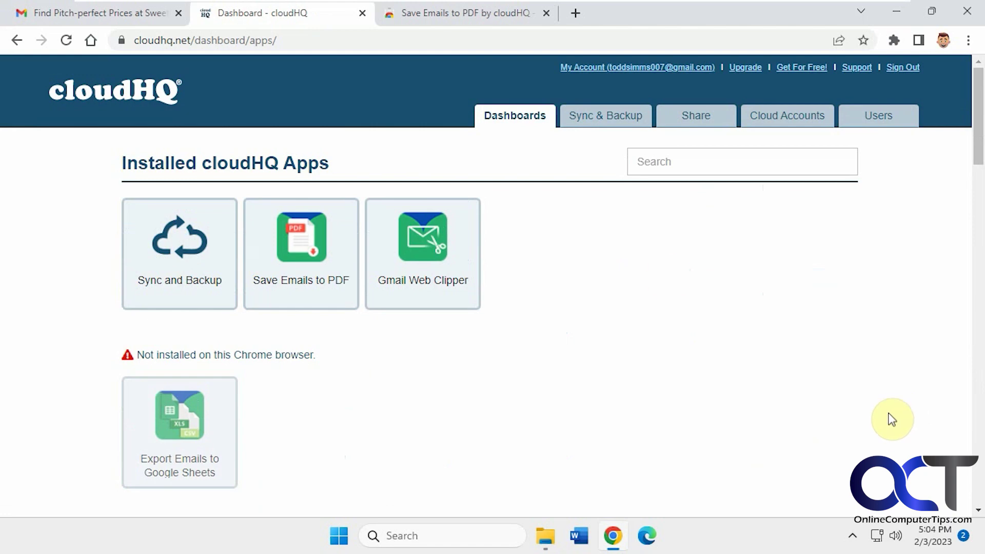
# Check the Save Emails to PDF entry in Chrome's Extensions menu, then view its Web Store page
pyautogui.click(139, 17)
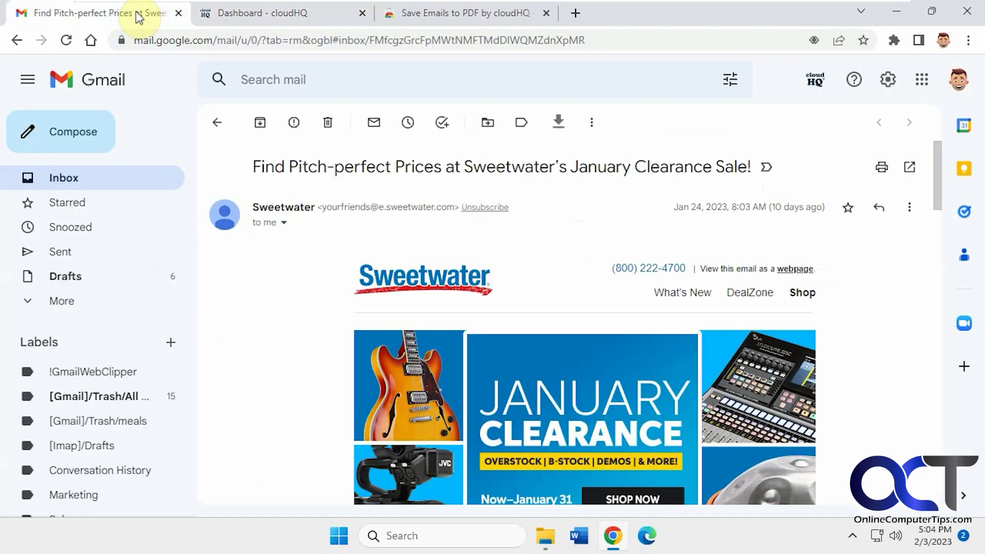
pyautogui.click(895, 41)
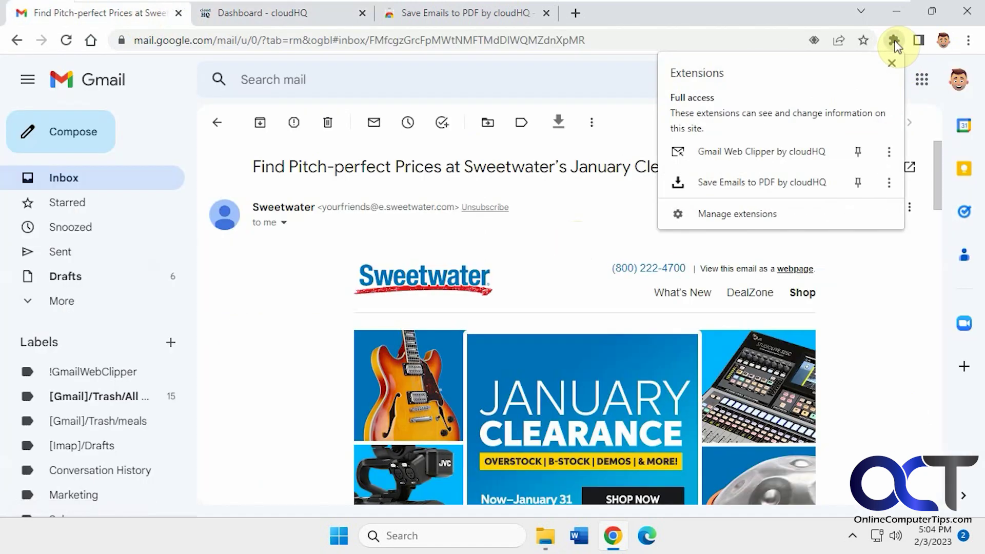
pyautogui.click(890, 182)
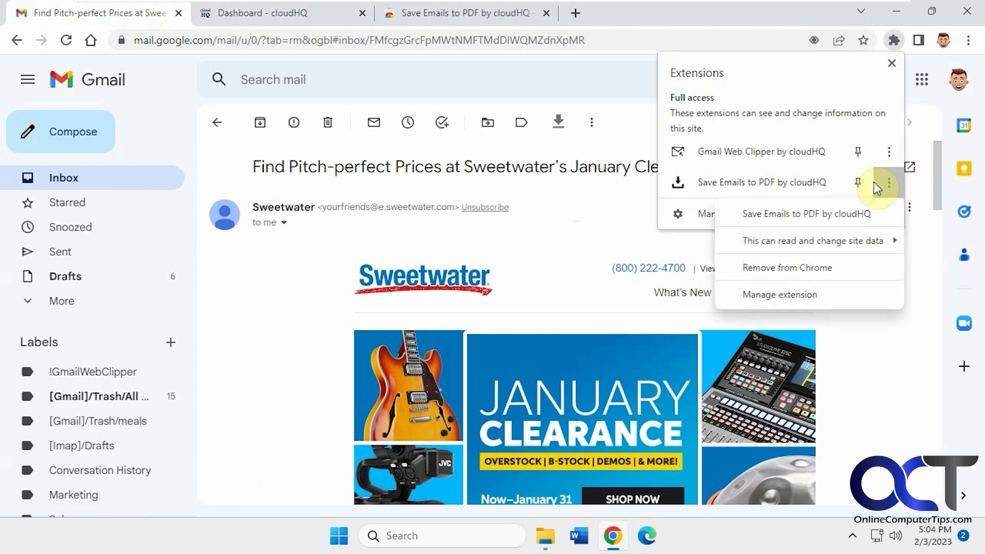
pyautogui.click(613, 150)
pyautogui.click(501, 15)
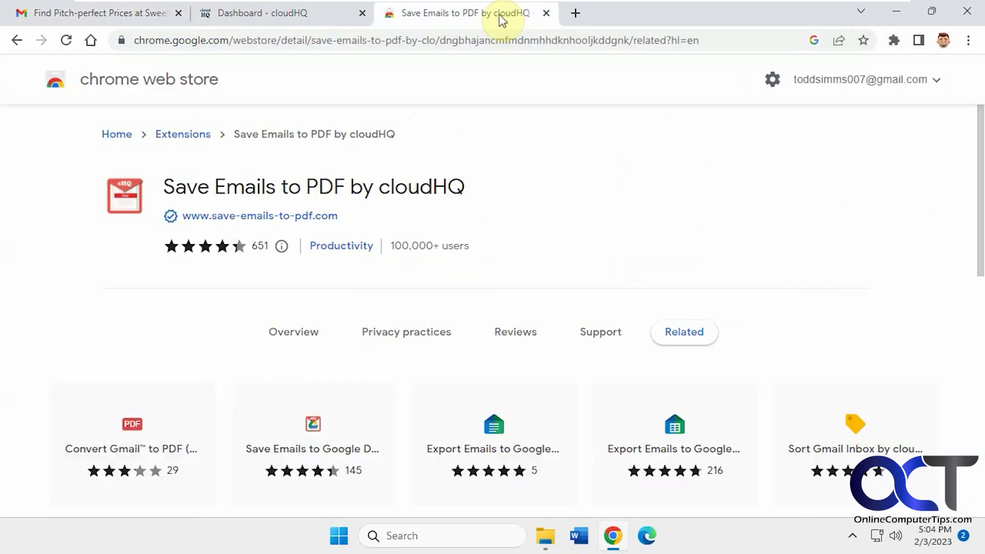